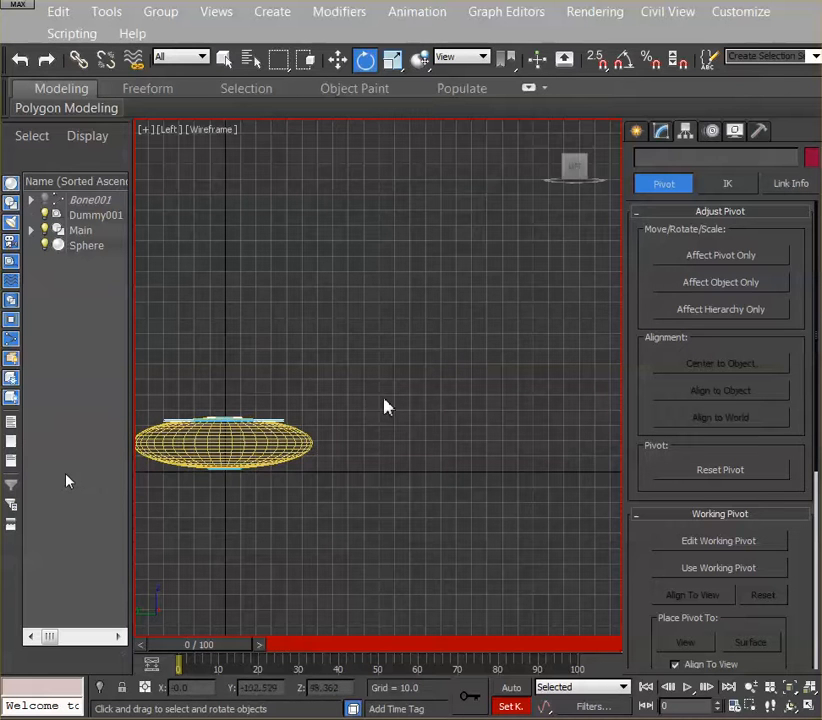
Try rotating the Main control about 26 degrees around X at frame 10
drag(185, 648, 221, 661)
key(e)
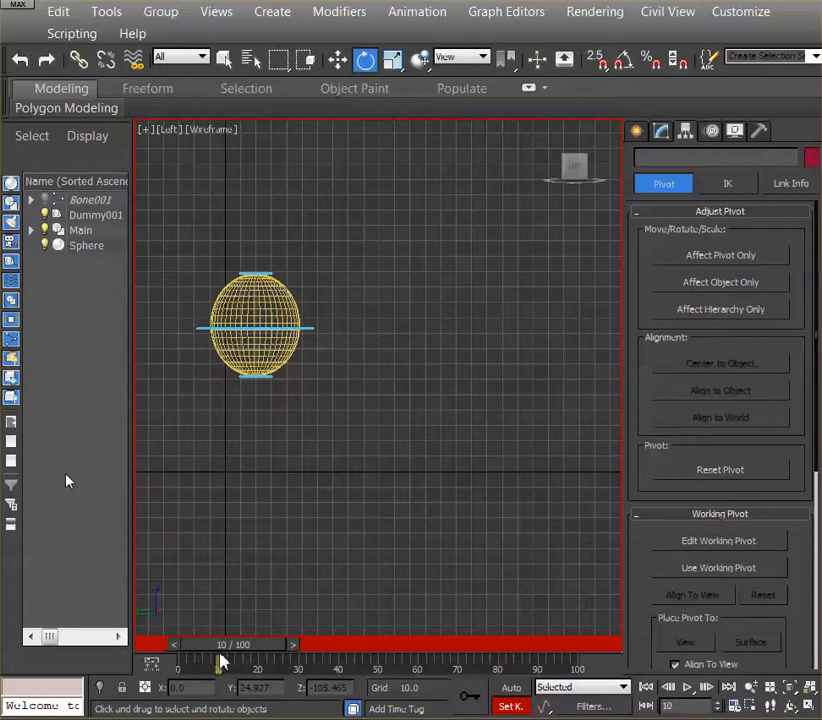
click(310, 342)
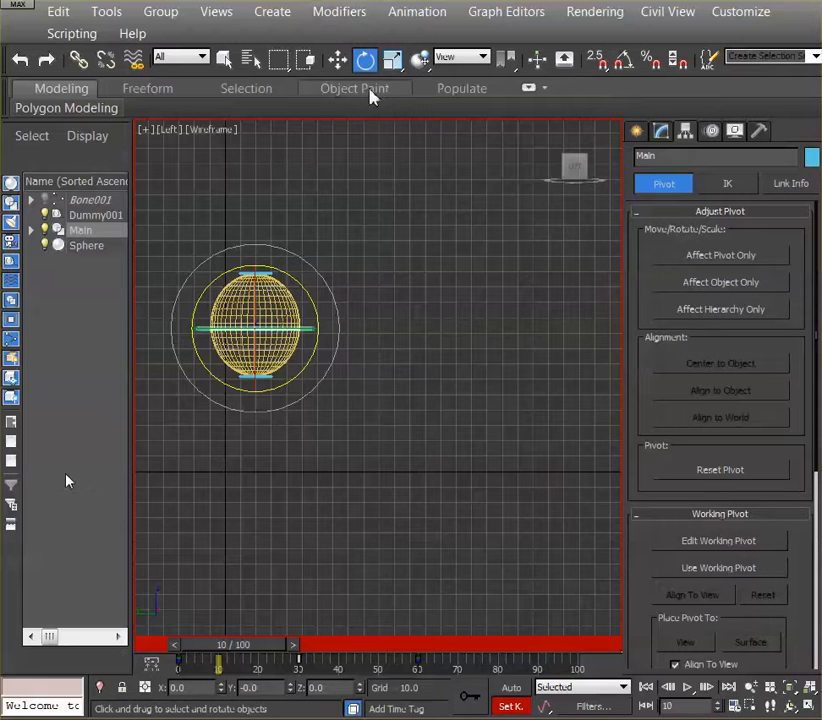
drag(313, 299, 314, 357)
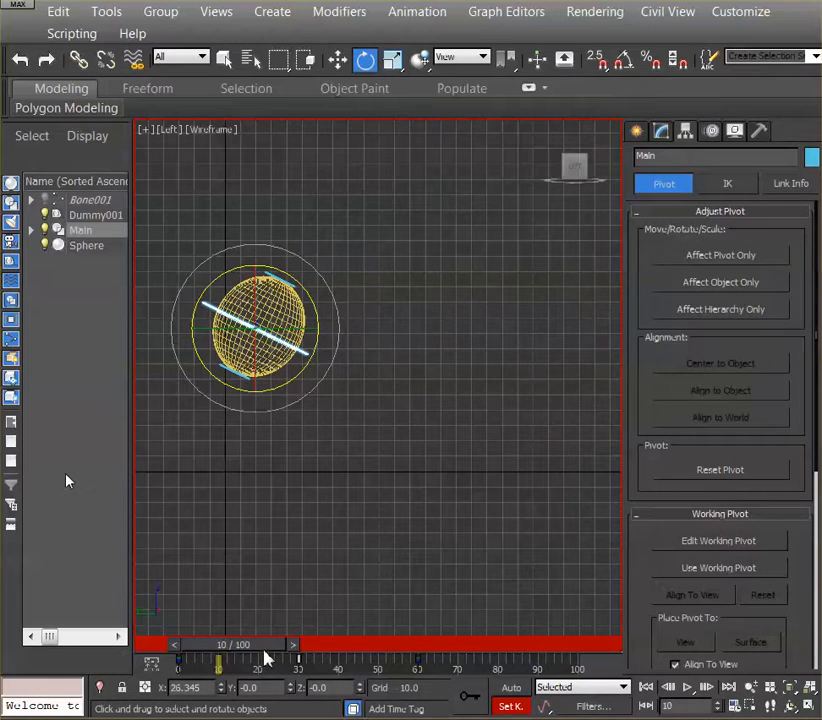
drag(264, 649, 206, 648)
key(e)
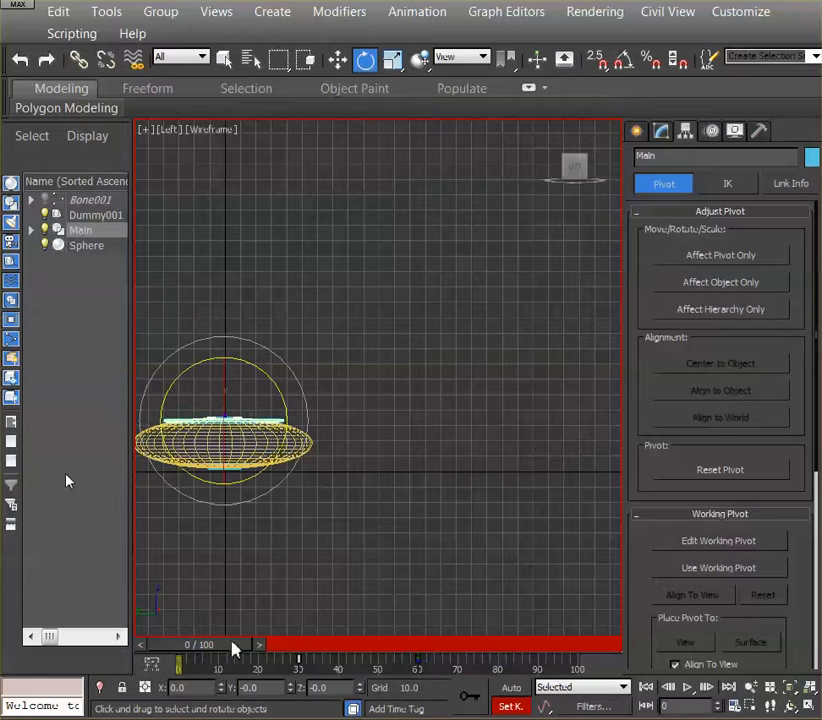
Try rotating the Main control about 39 degrees around X at frame 16
click(227, 649)
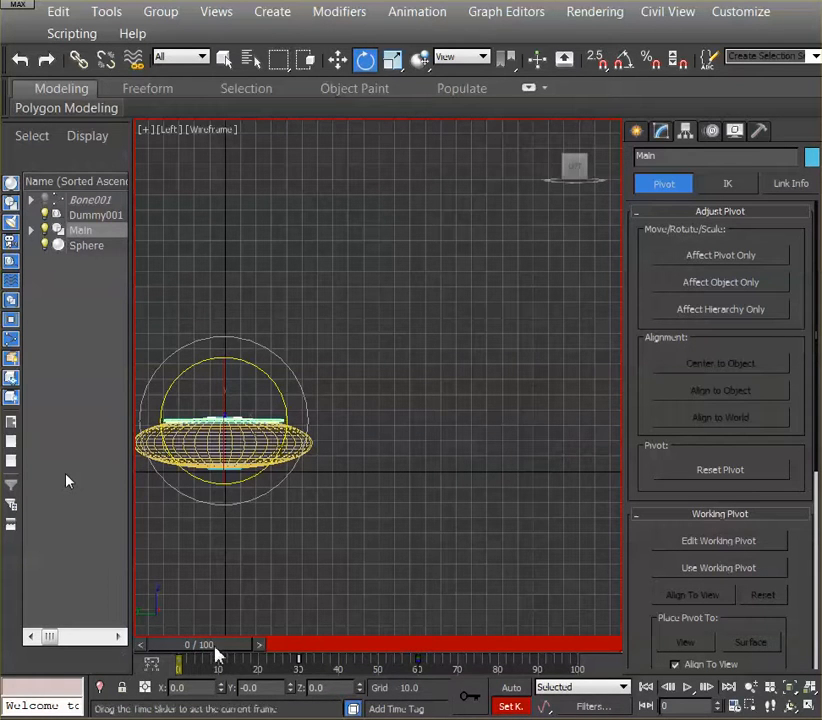
drag(216, 651, 275, 656)
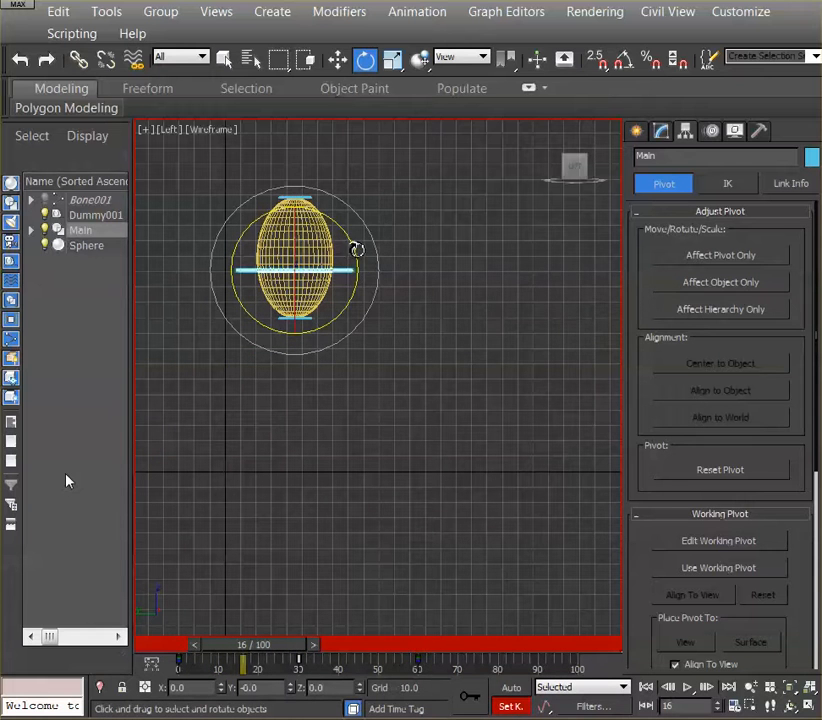
drag(357, 249, 338, 337)
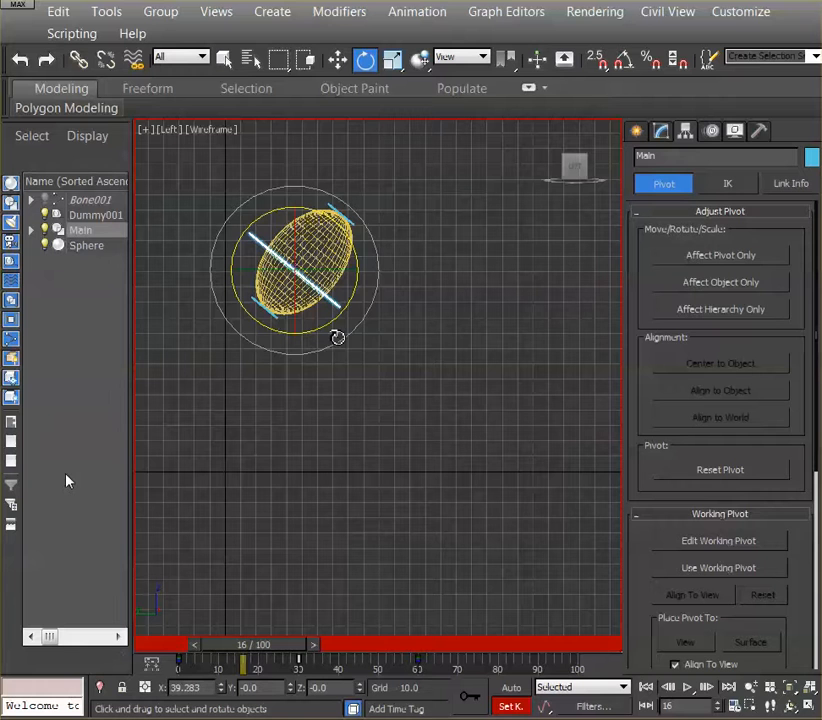
At frame 10, rotate the Main control about 26 degrees around X and key the pose
drag(275, 655, 250, 651)
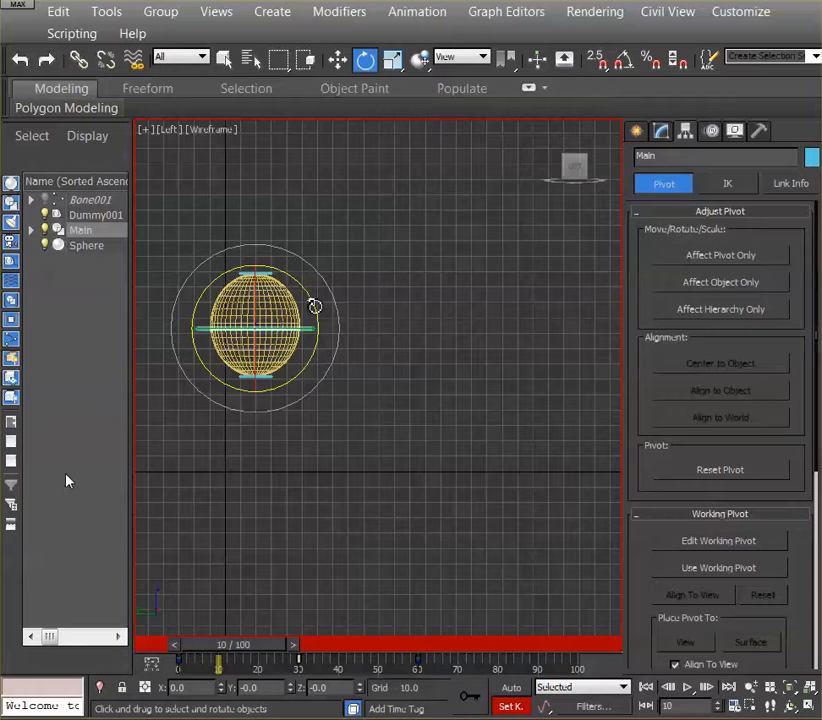
drag(314, 305, 319, 352)
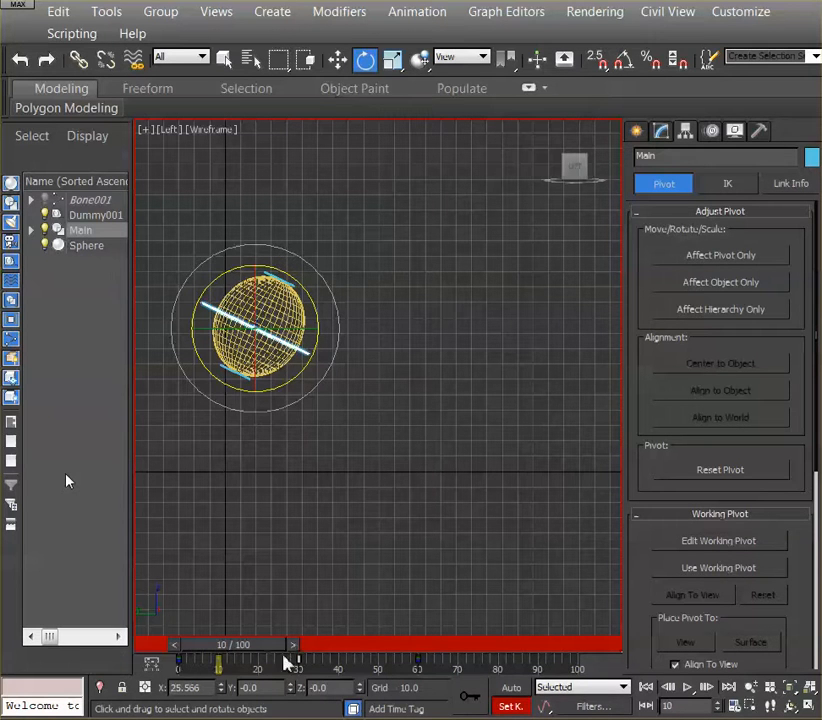
At frame 30, rotate the Main control to about 88 degrees around X and key the pose
drag(284, 652, 304, 652)
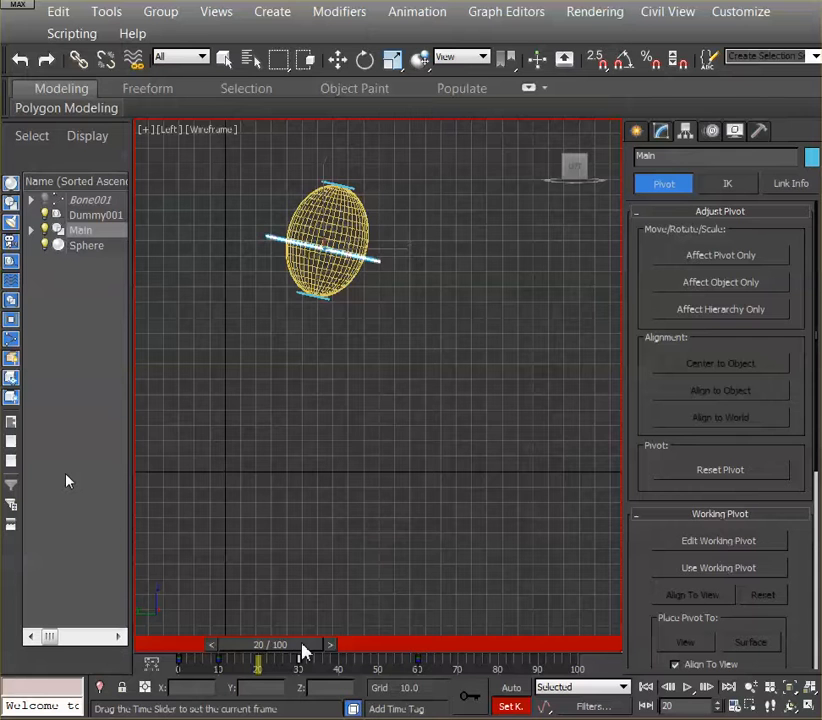
drag(304, 652, 339, 650)
key(e)
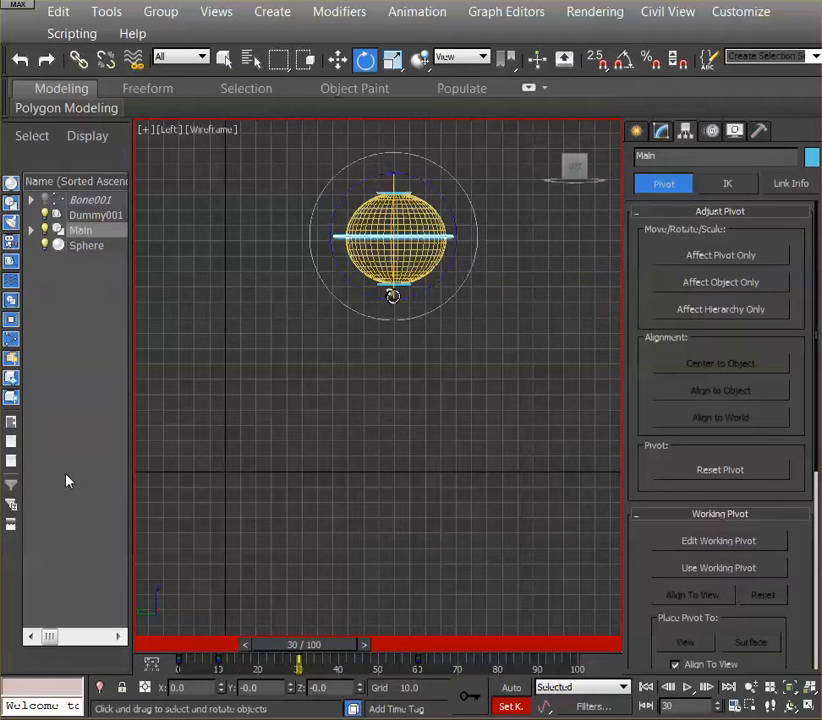
drag(459, 220, 379, 417)
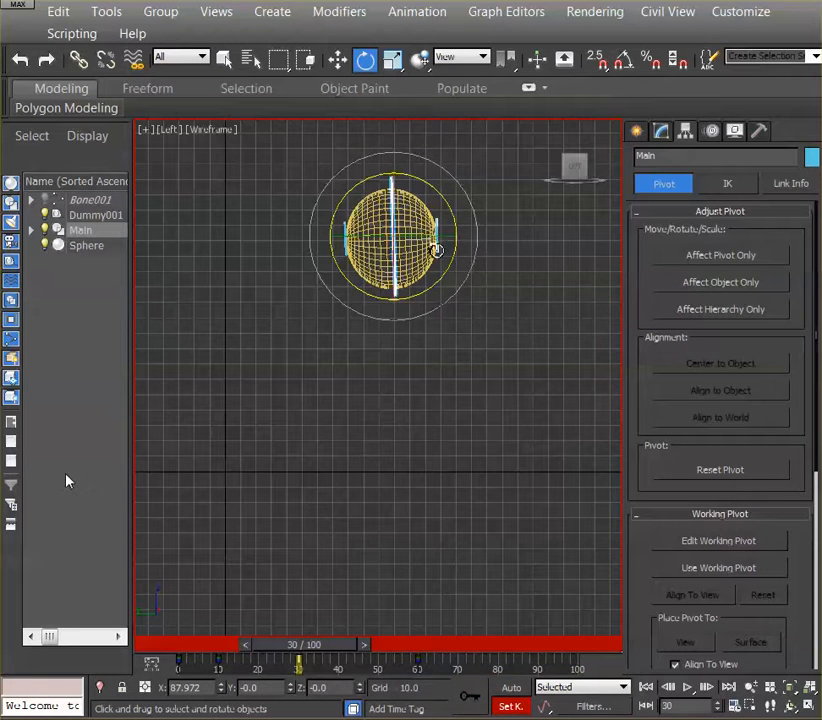
At frame 44, rotate the Main control to about 154 degrees around X and key the pose
drag(315, 648, 357, 666)
key(e)
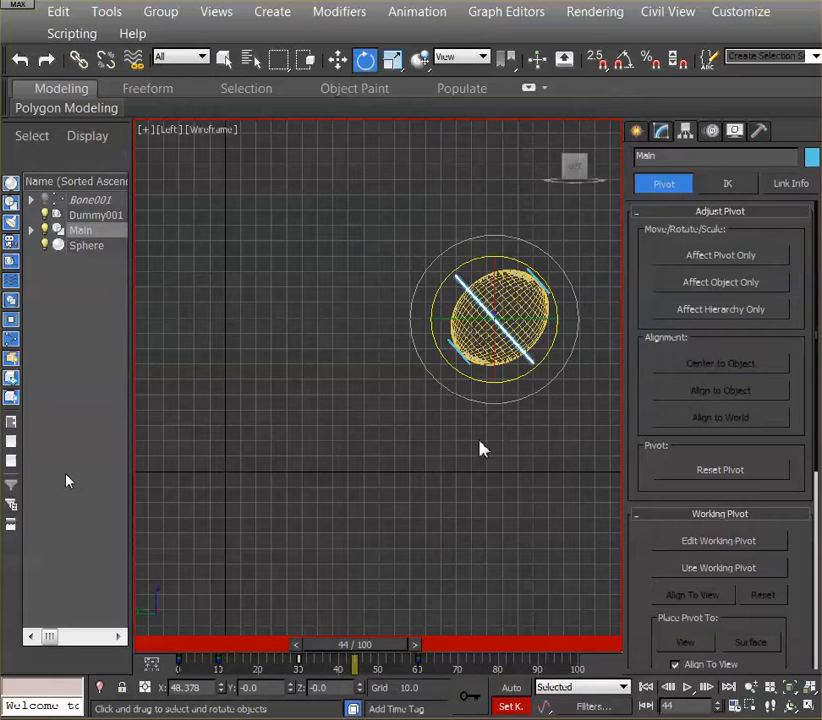
drag(556, 323, 475, 561)
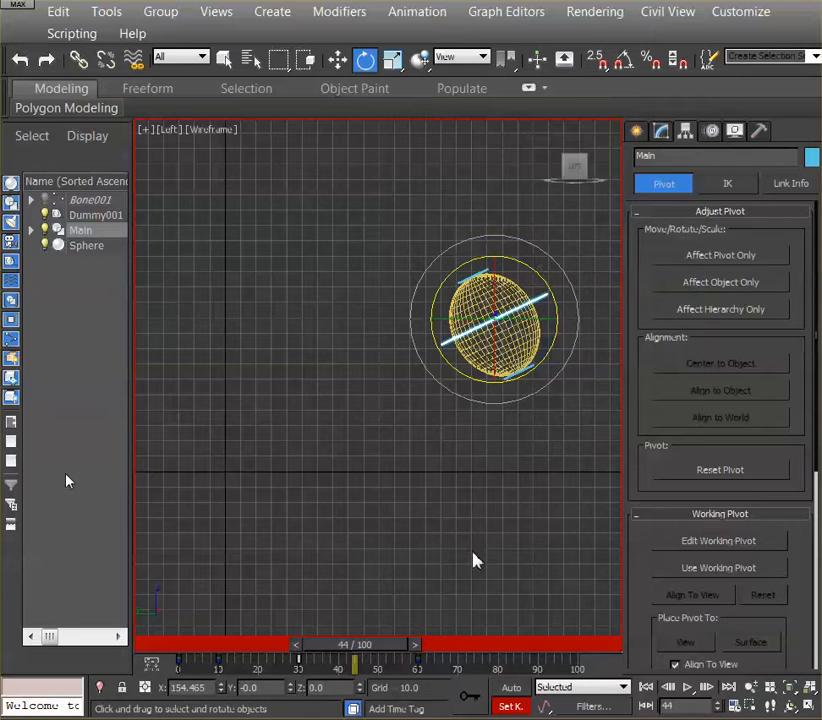
At frame 60, turn the Main control upside down by rotating it to about 179 degrees around X
drag(360, 646, 435, 694)
key(e)
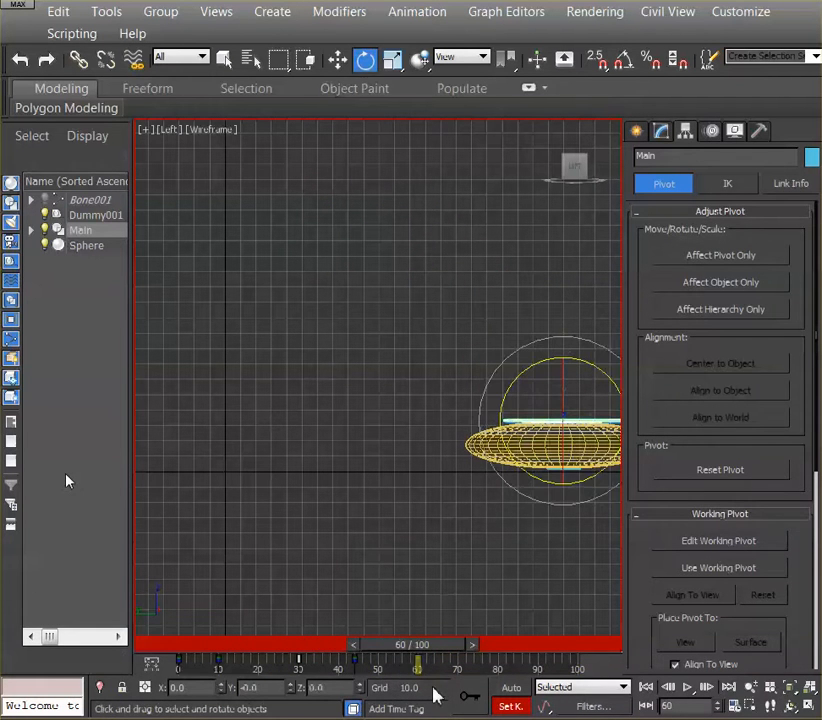
drag(597, 367, 565, 548)
drag(508, 415, 664, 361)
drag(519, 470, 484, 316)
drag(515, 400, 615, 398)
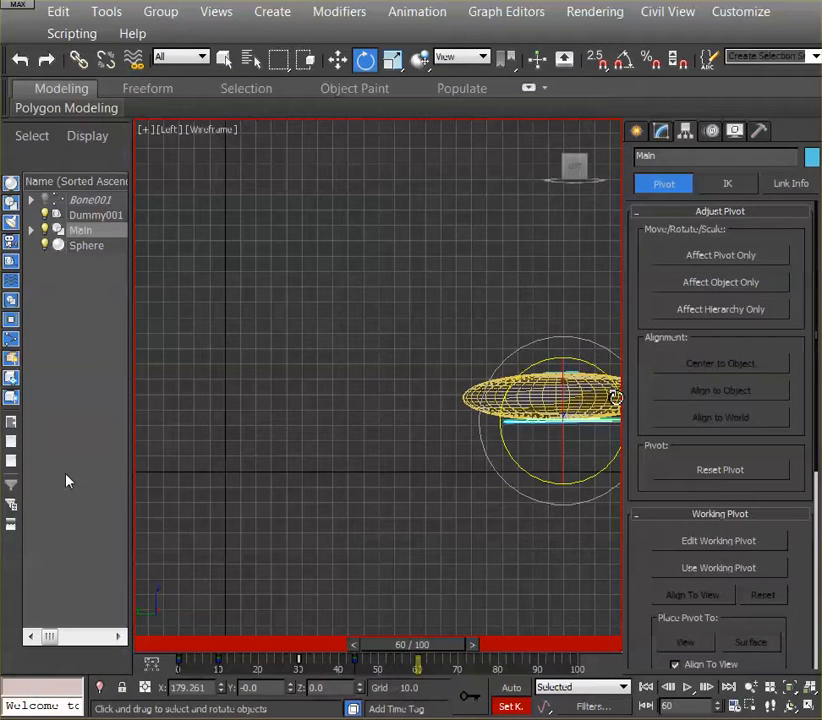
Lower the Main control at frame 60 to a Z position of about 2.9 so the flipped ball sits on the ground
click(336, 60)
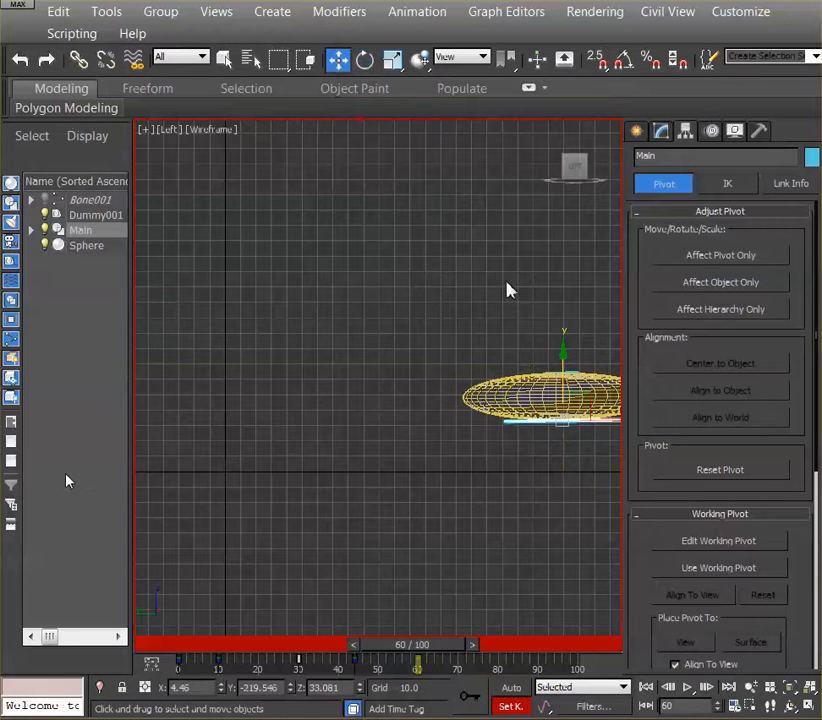
click(566, 356)
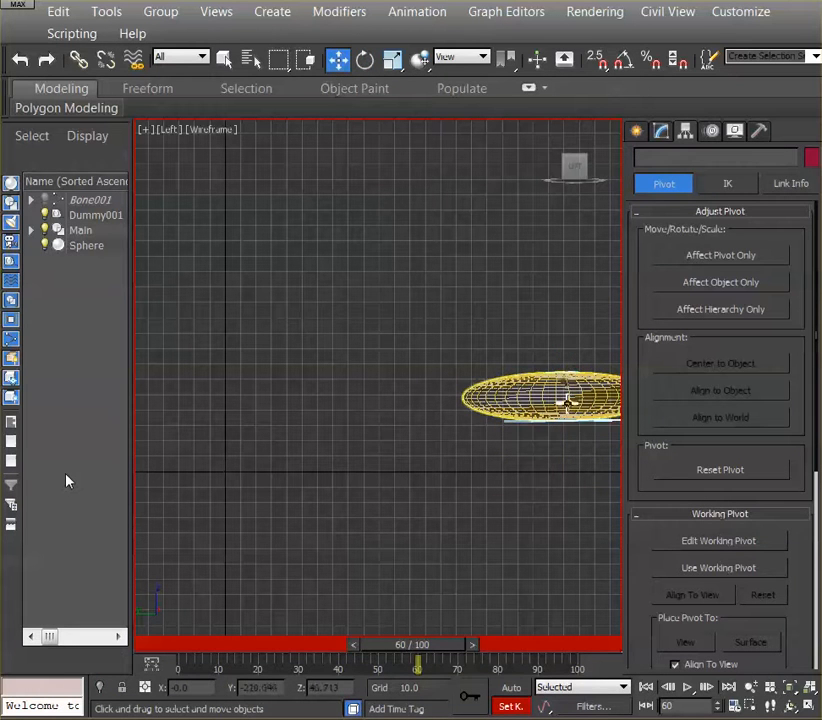
click(510, 422)
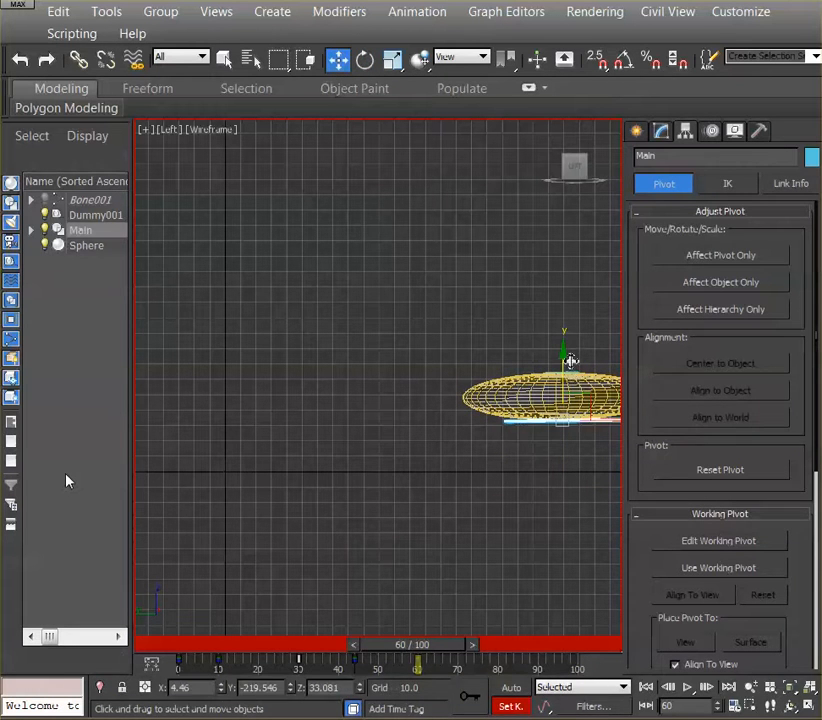
drag(565, 357, 565, 404)
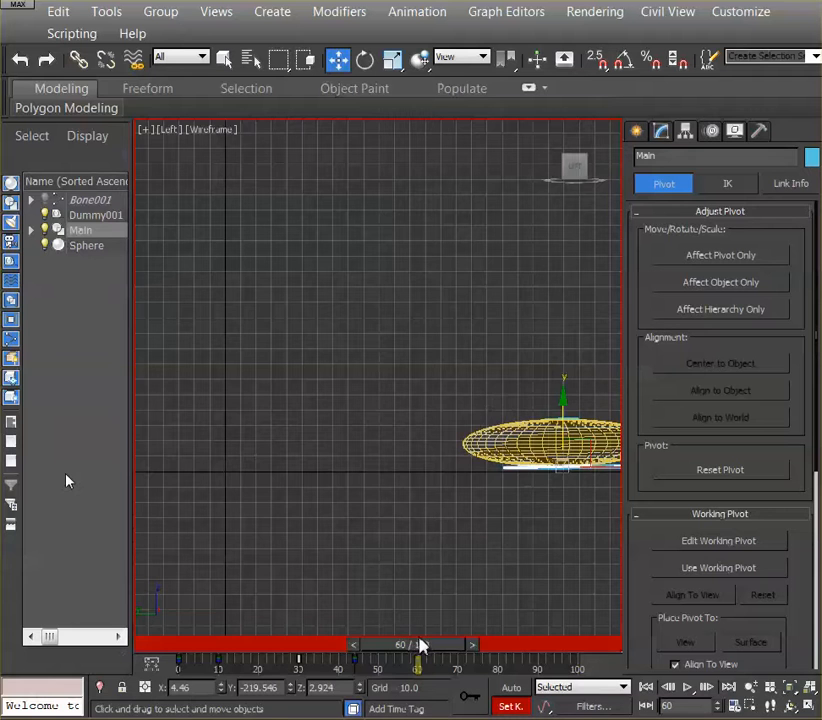
Check the ball's landing and the Helper Top control around frames 52 and 56, and return to frame 0
drag(420, 645, 386, 668)
key(w)
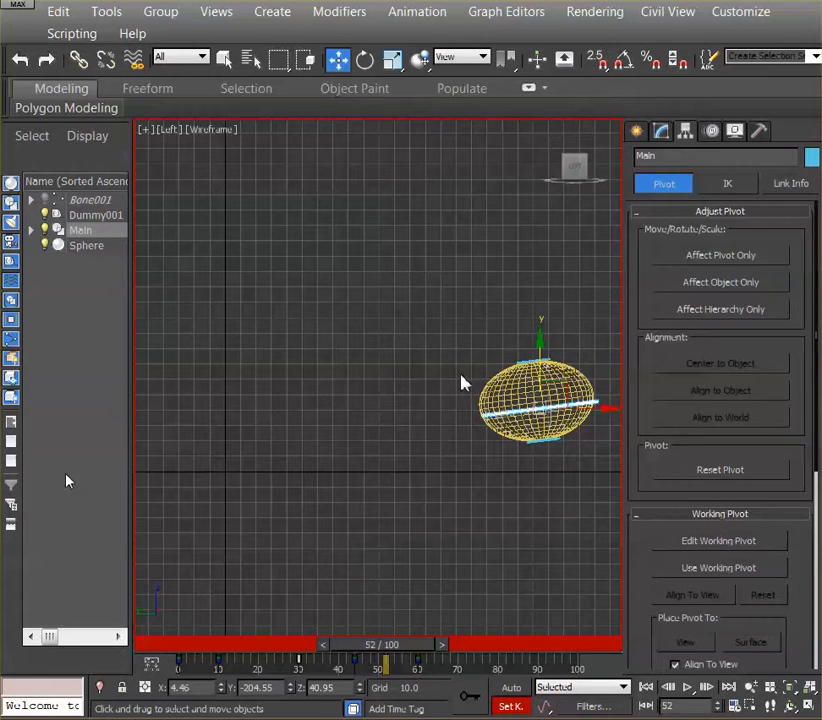
click(553, 450)
click(550, 444)
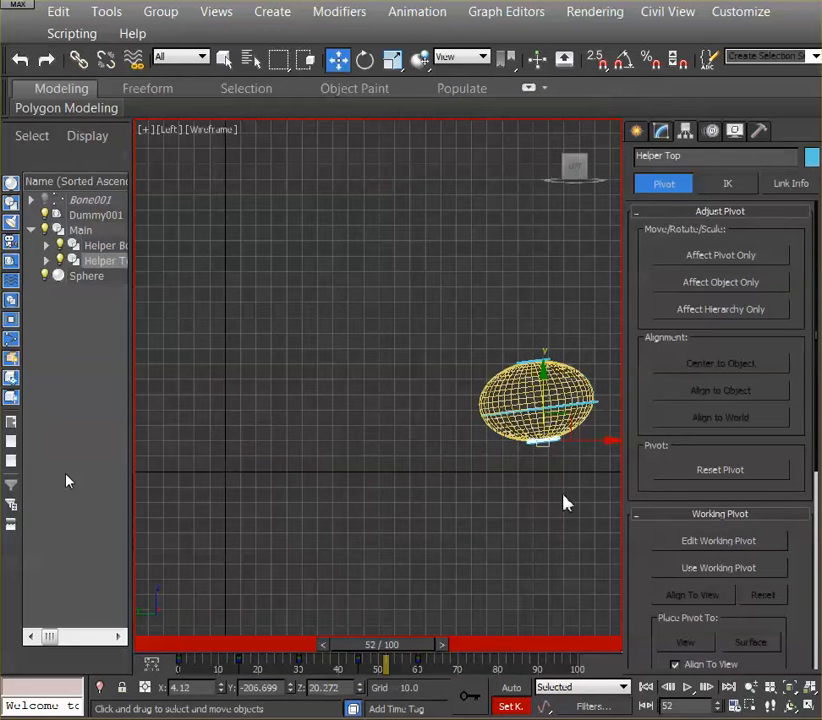
mouse_move(440, 646)
mouse_down()
mouse_move(224, 645)
mouse_move(379, 648)
mouse_move(455, 675)
mouse_move(237, 639)
mouse_move(393, 639)
mouse_move(406, 629)
mouse_move(440, 635)
mouse_up()
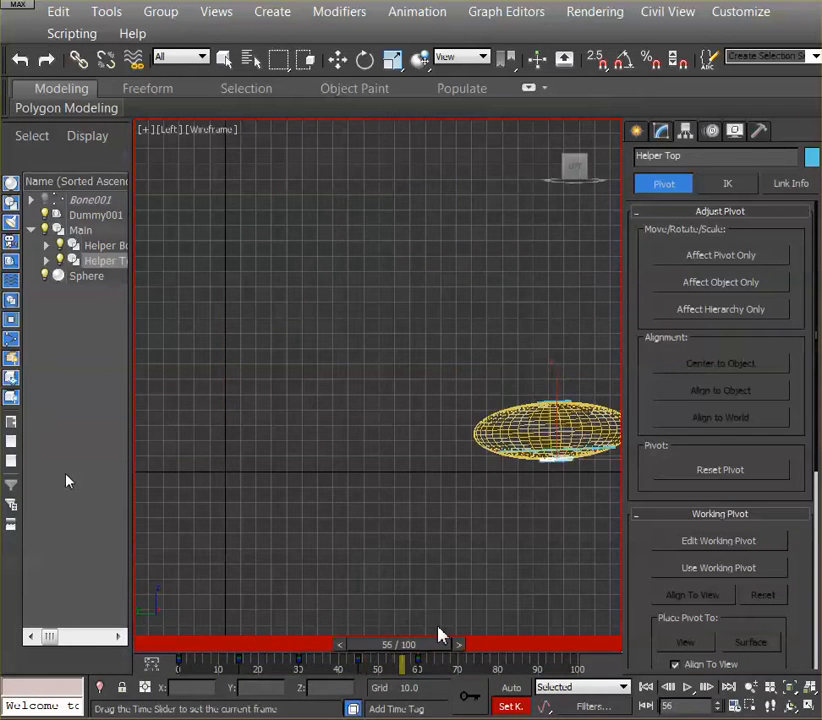
key(w)
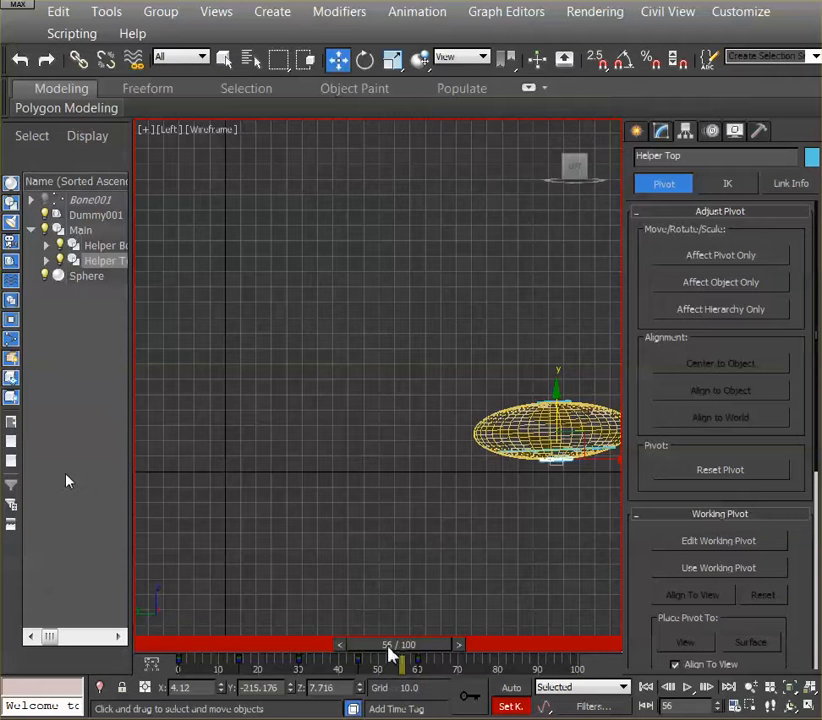
drag(389, 650, 171, 664)
key(w)
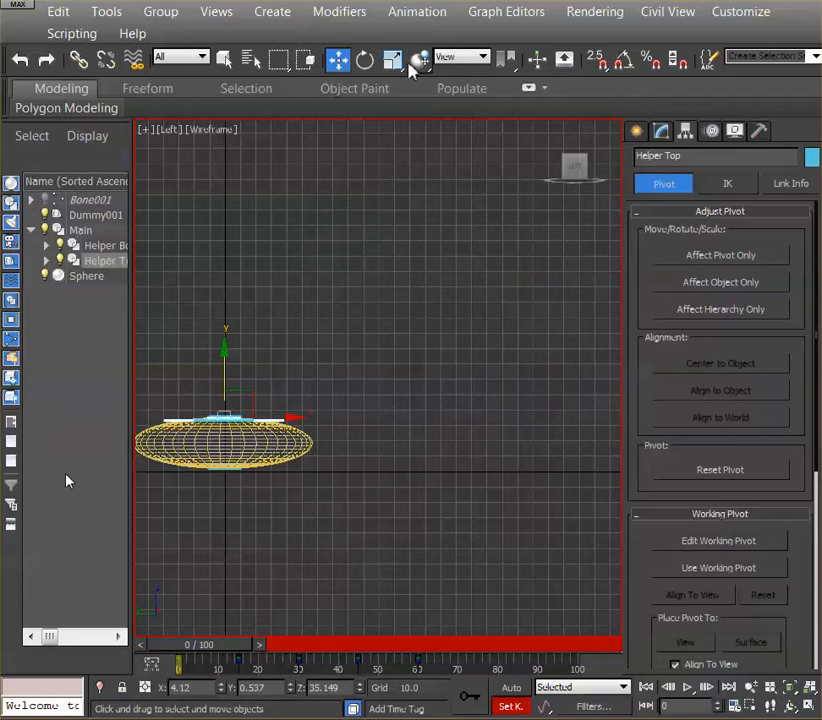
Open the Curve Editor clear of the ball and display the Main control's X Position curve
click(478, 20)
click(492, 37)
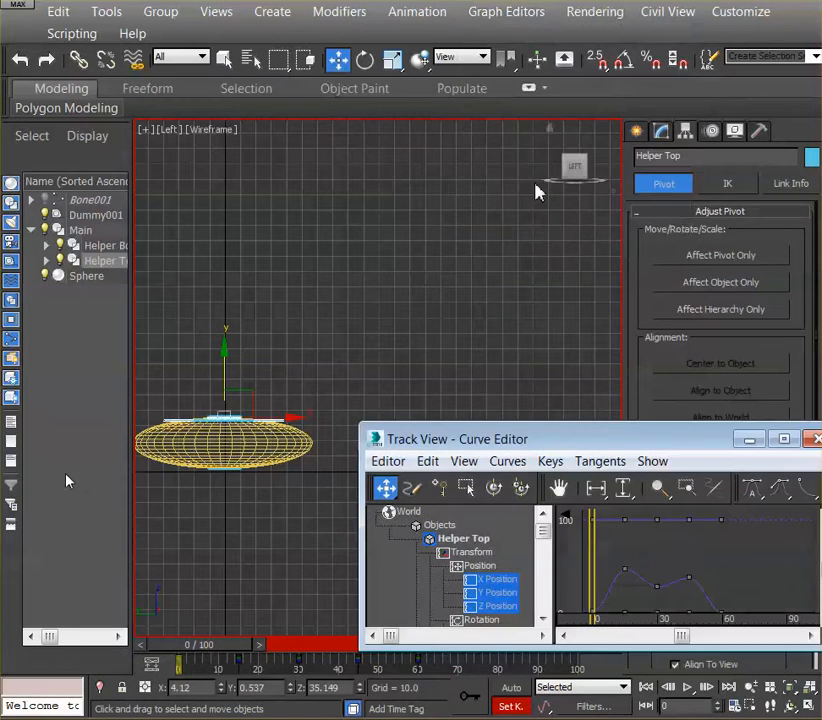
drag(580, 441, 548, 175)
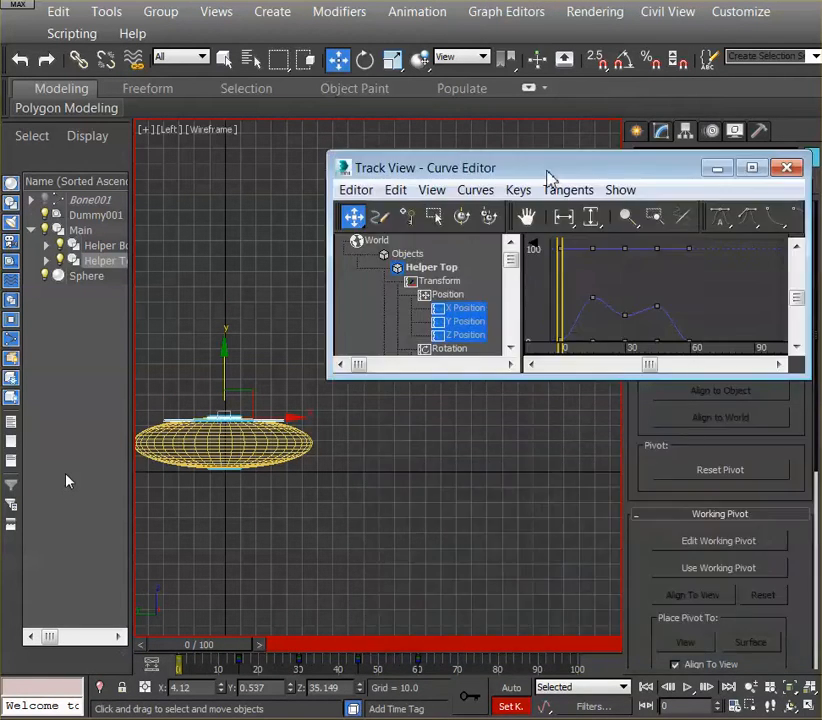
click(378, 448)
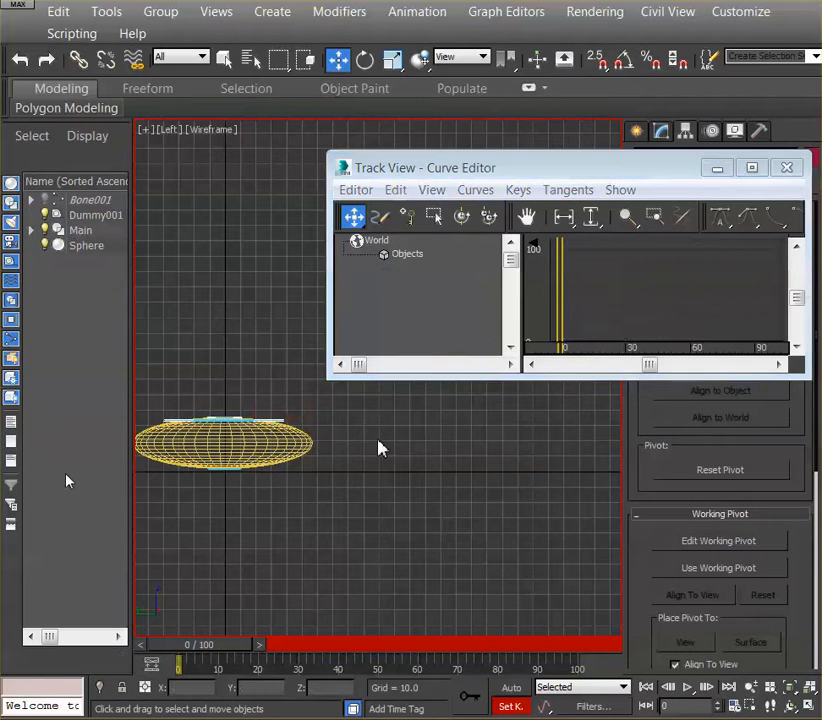
click(277, 422)
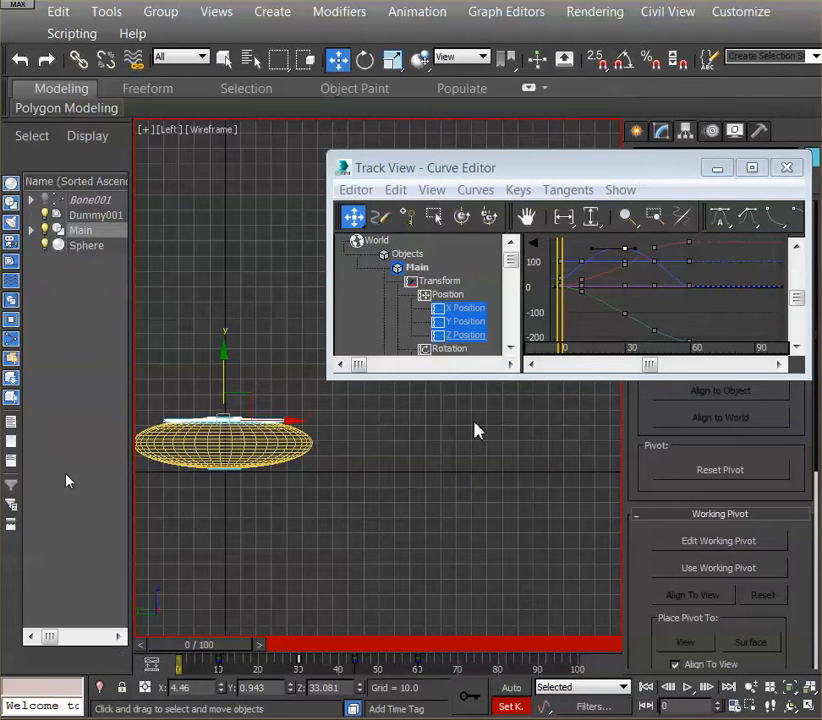
click(465, 309)
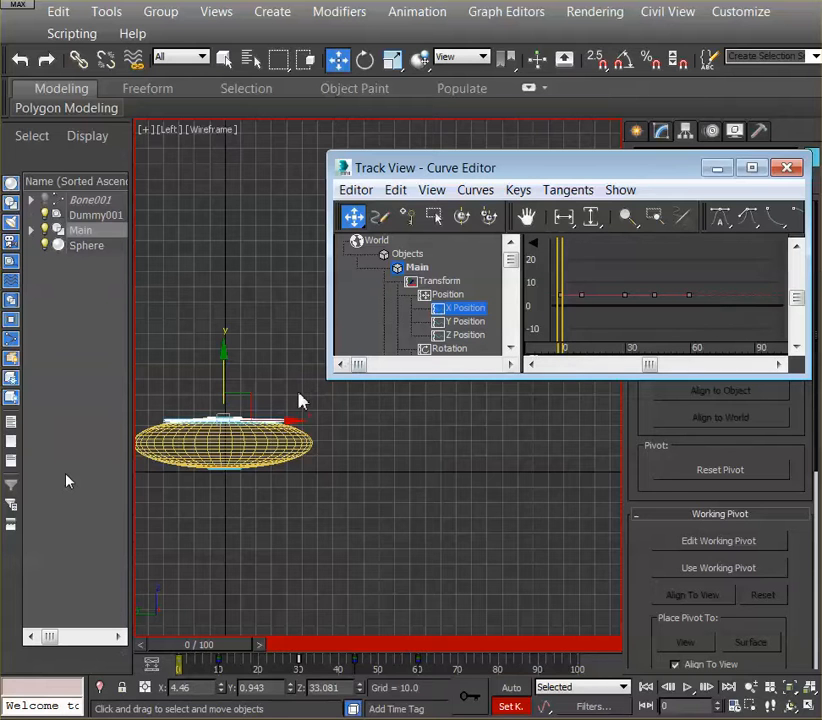
Reselect the Main control, delete every key on its Y Position curve, and scrub through the animation back to frame 0
click(277, 321)
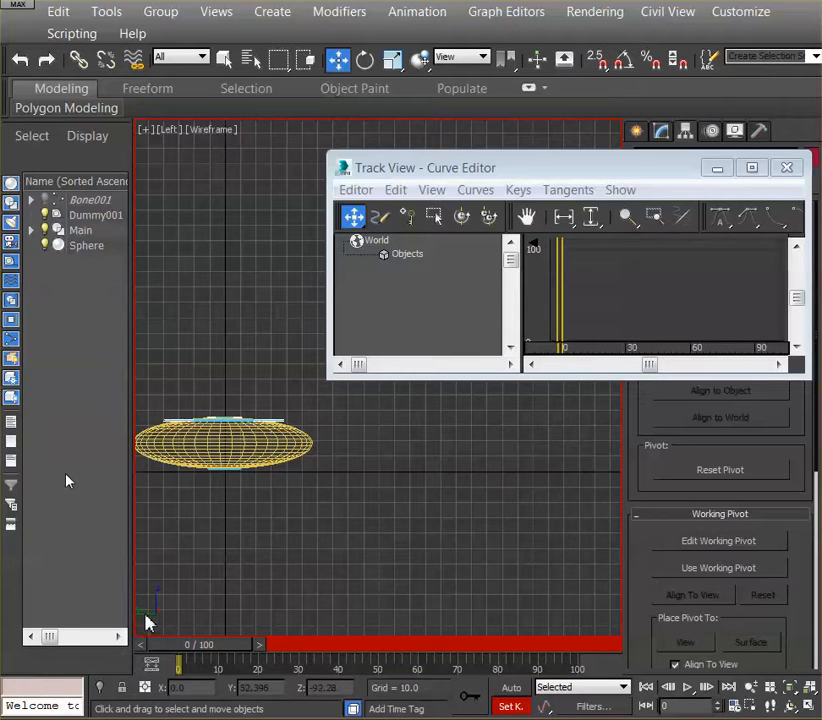
click(285, 426)
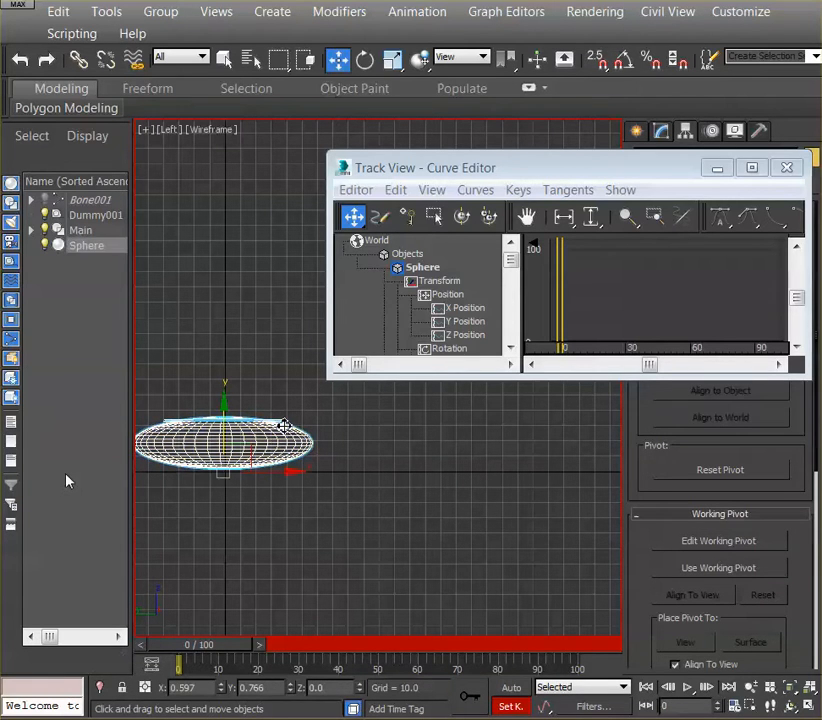
click(284, 420)
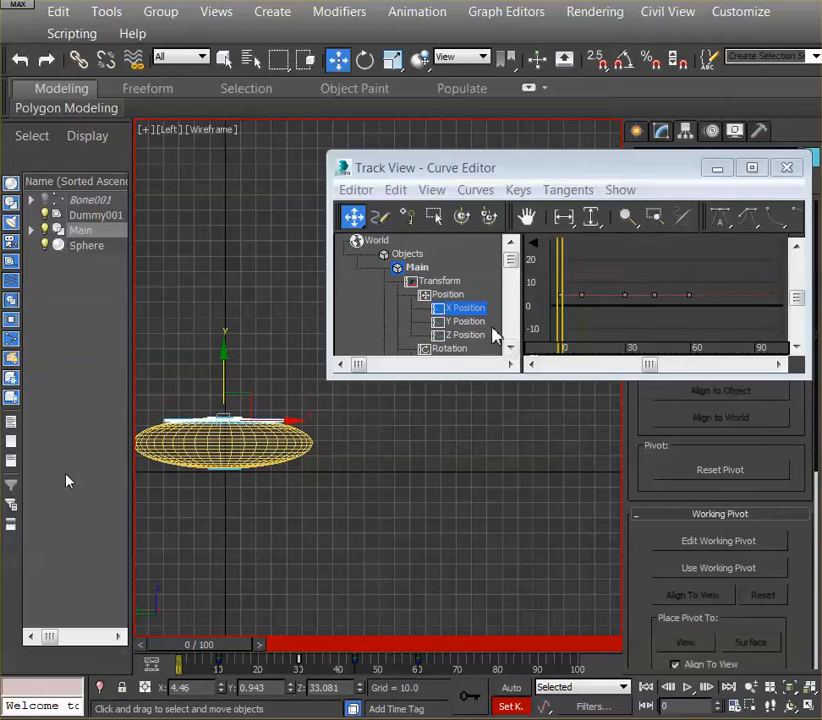
click(463, 321)
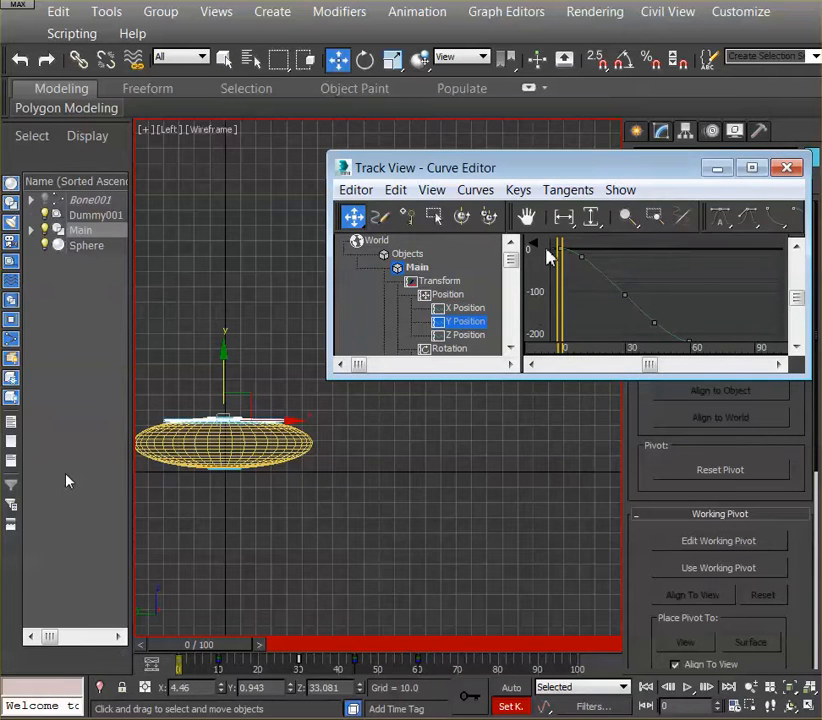
drag(549, 248, 718, 350)
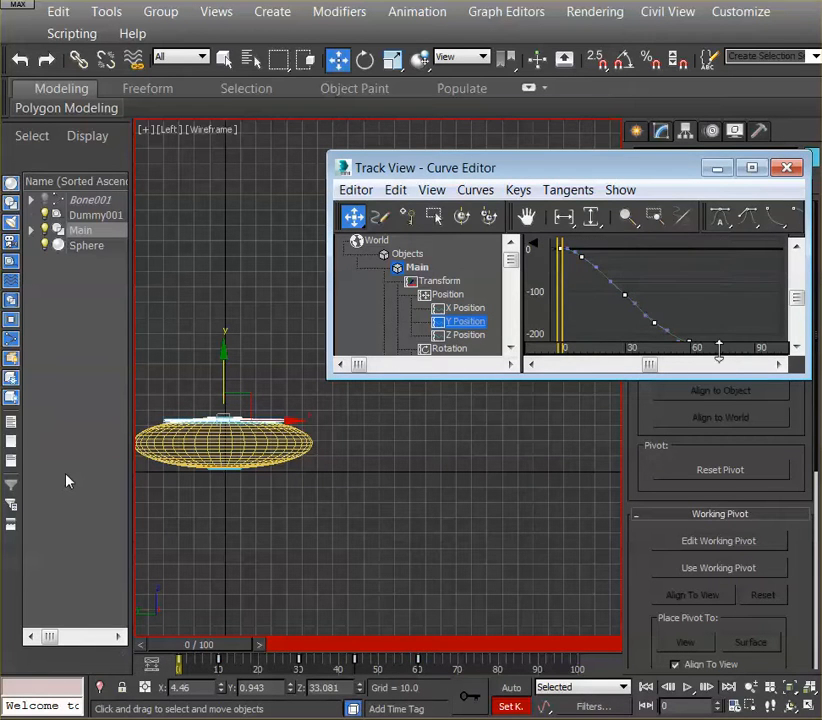
key(Delete)
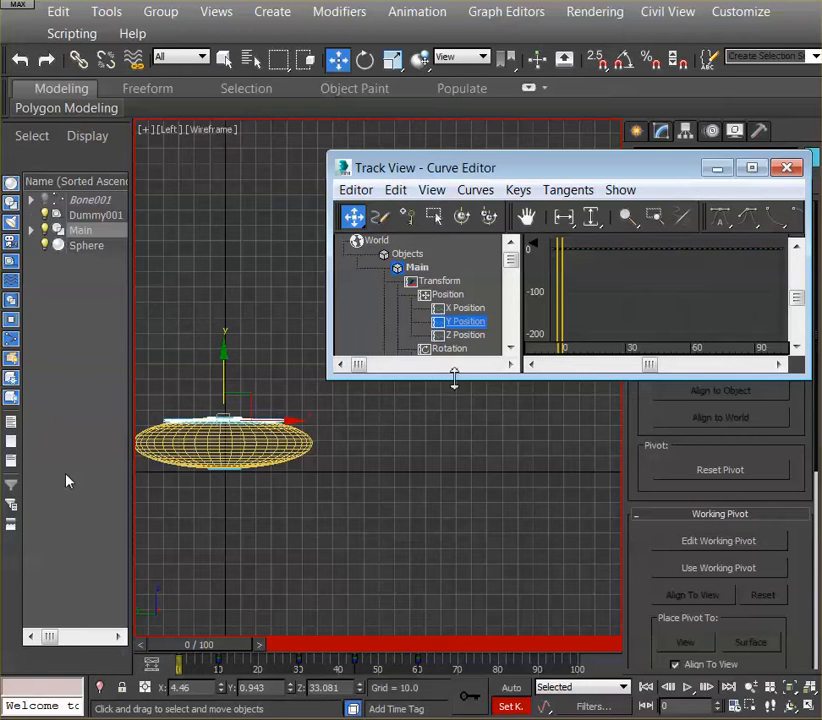
mouse_move(240, 643)
mouse_down()
mouse_move(233, 651)
mouse_move(367, 655)
mouse_move(393, 683)
mouse_move(466, 703)
mouse_move(541, 703)
mouse_move(385, 702)
mouse_move(205, 661)
mouse_move(255, 662)
mouse_move(362, 690)
mouse_move(448, 699)
mouse_move(200, 672)
mouse_move(305, 694)
mouse_move(178, 665)
mouse_up()
key(w)
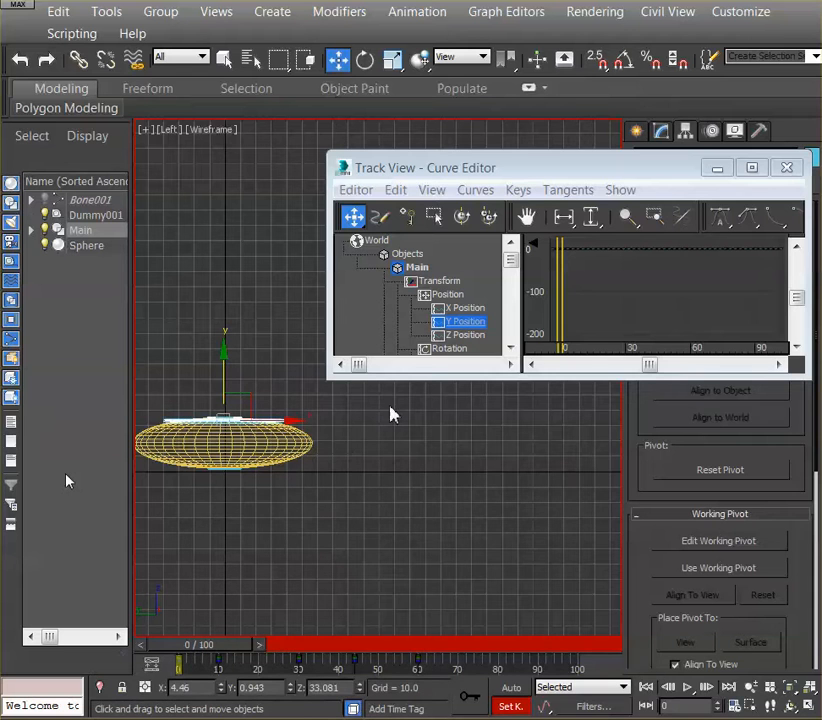
Examine the Main control's X, Y and Z Rotation curves in the Curve Editor to see which axes carry rotation
click(511, 347)
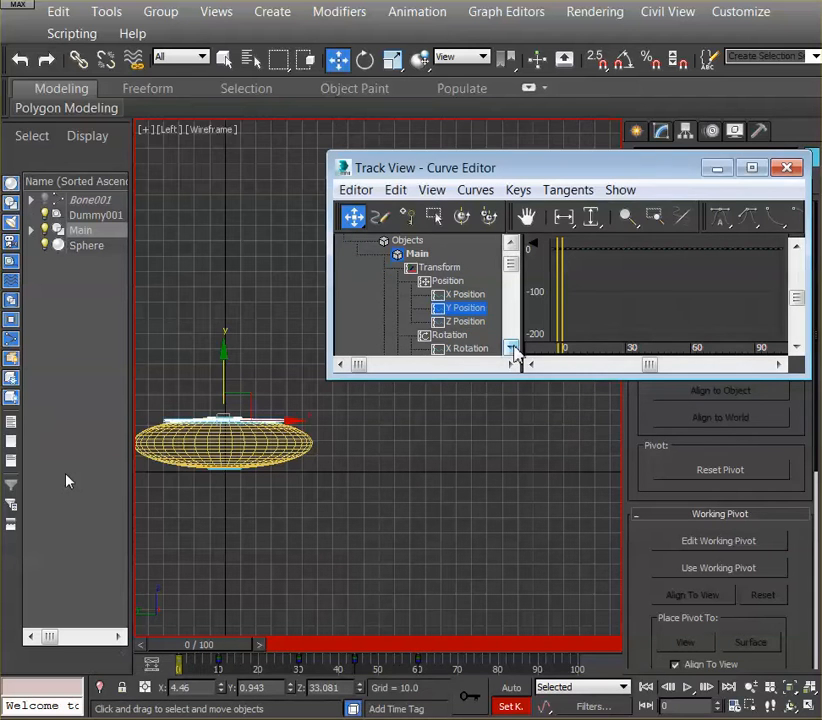
click(511, 347)
click(511, 347)
click(511, 347)
click(466, 308)
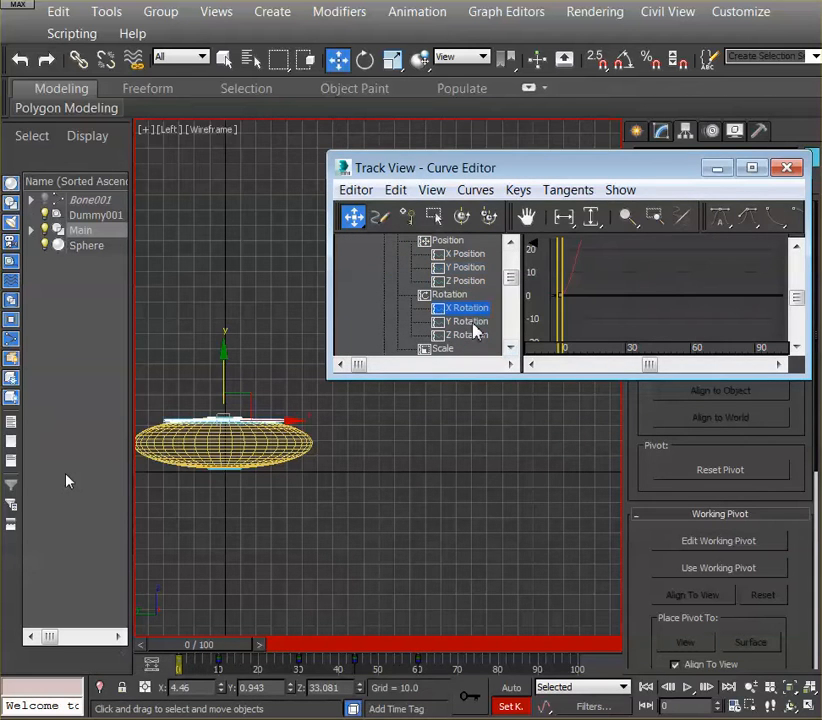
click(473, 322)
click(474, 334)
click(475, 311)
click(466, 321)
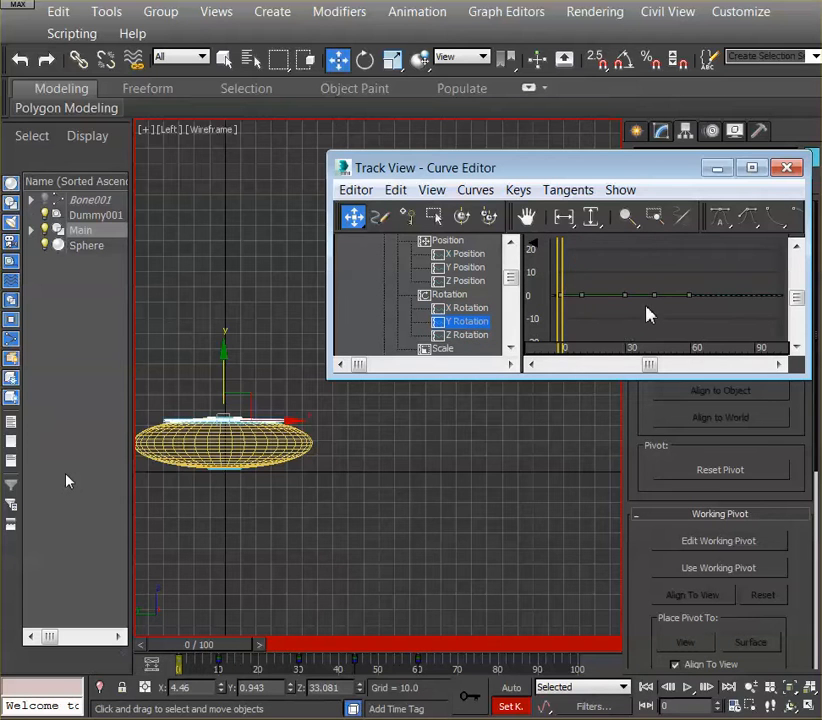
scroll(647, 308, down, 1)
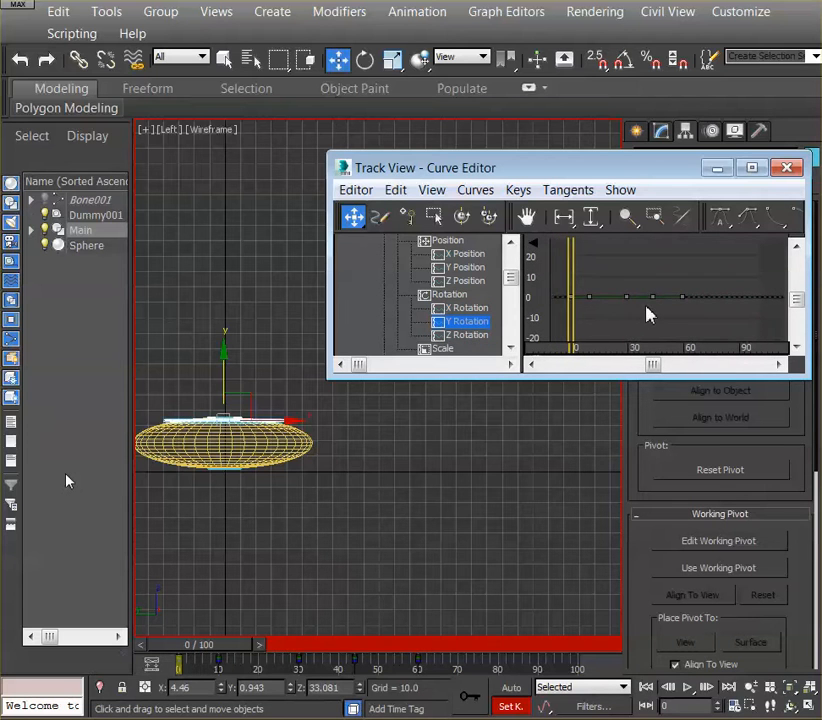
click(474, 336)
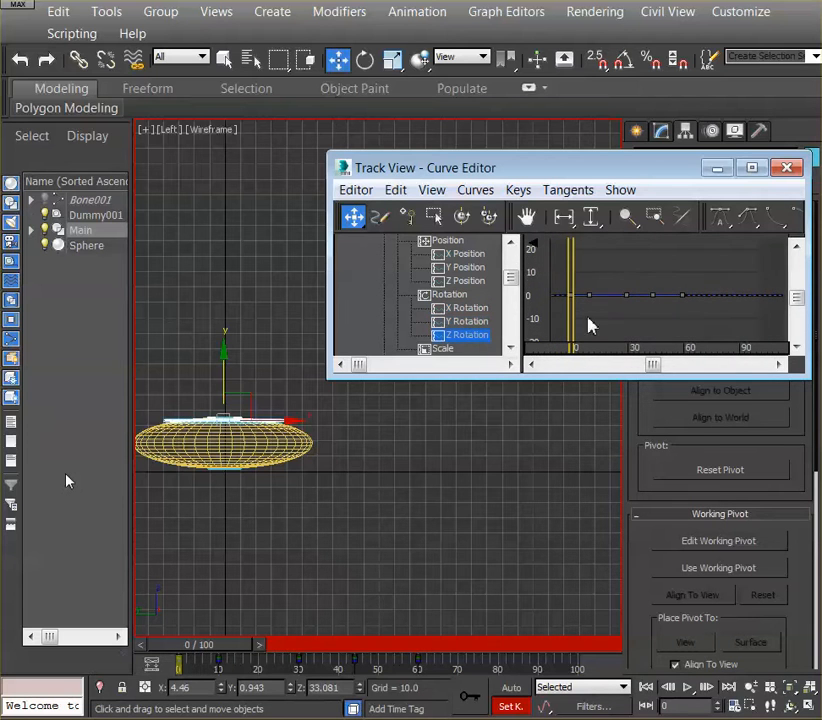
Delete every key on the Main control's X Rotation curve
click(468, 309)
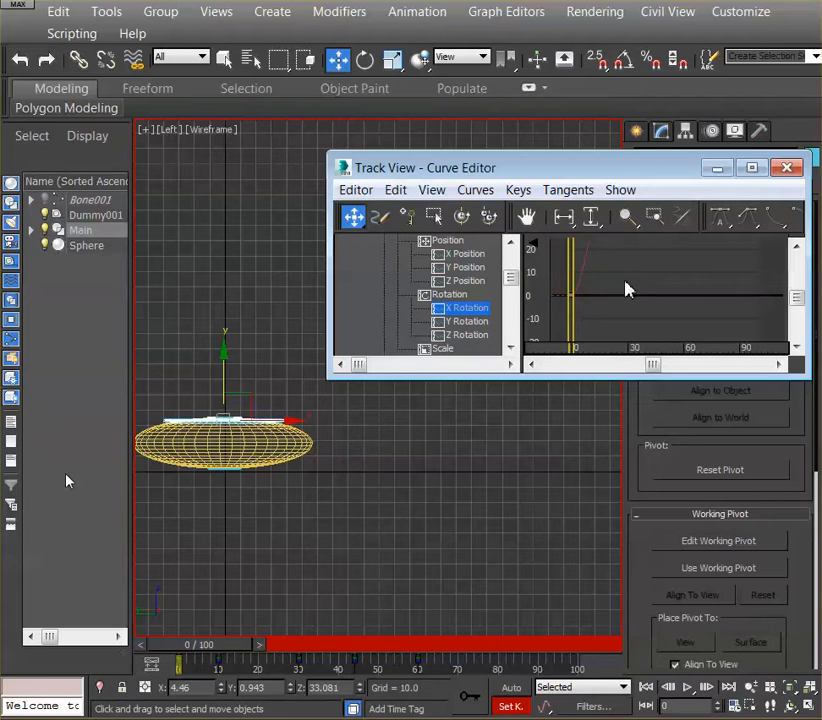
scroll(630, 305, down, 5)
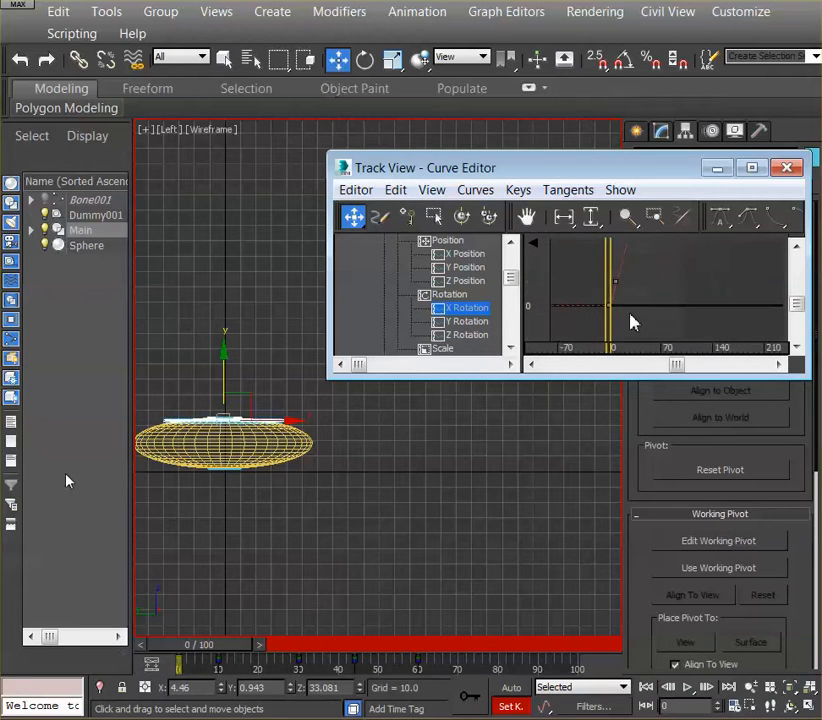
scroll(677, 322, down, 4)
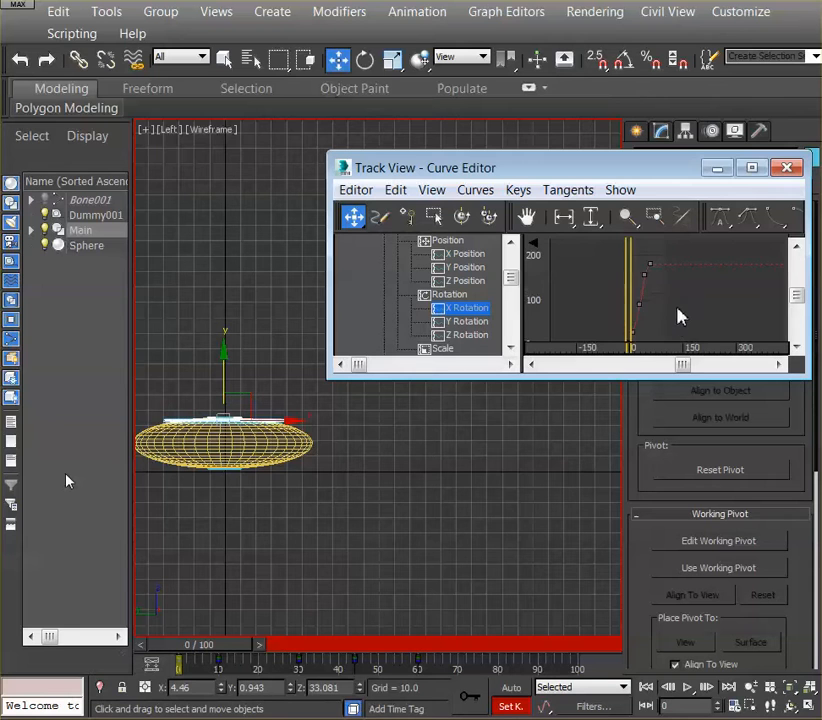
middle_drag(677, 317, 659, 296)
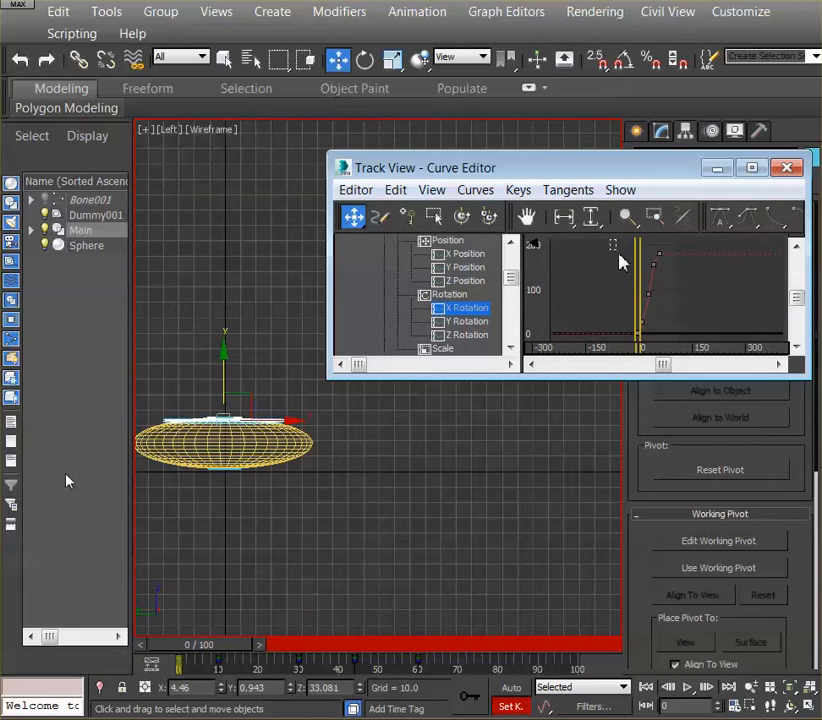
drag(620, 262, 690, 345)
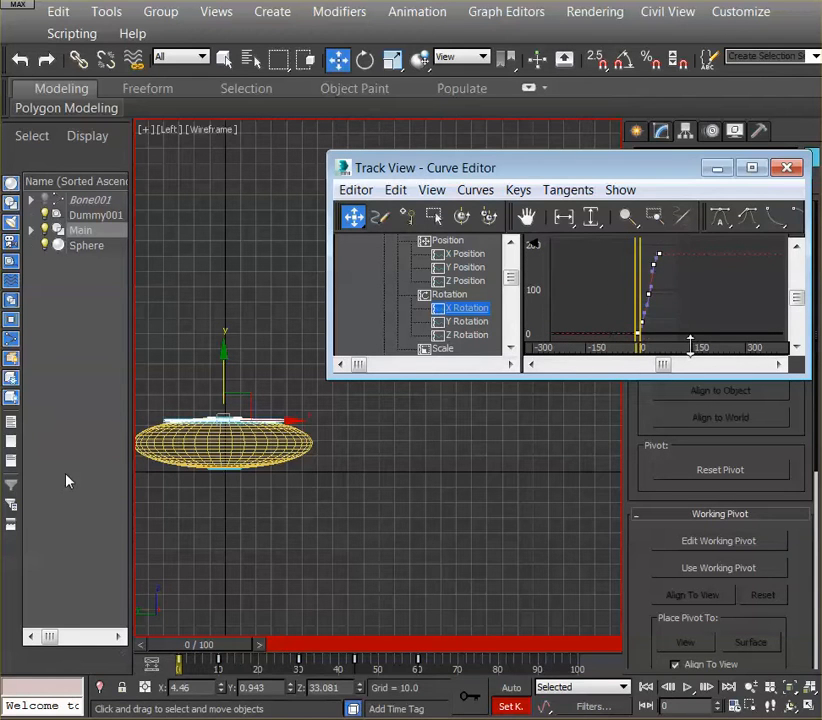
key(Delete)
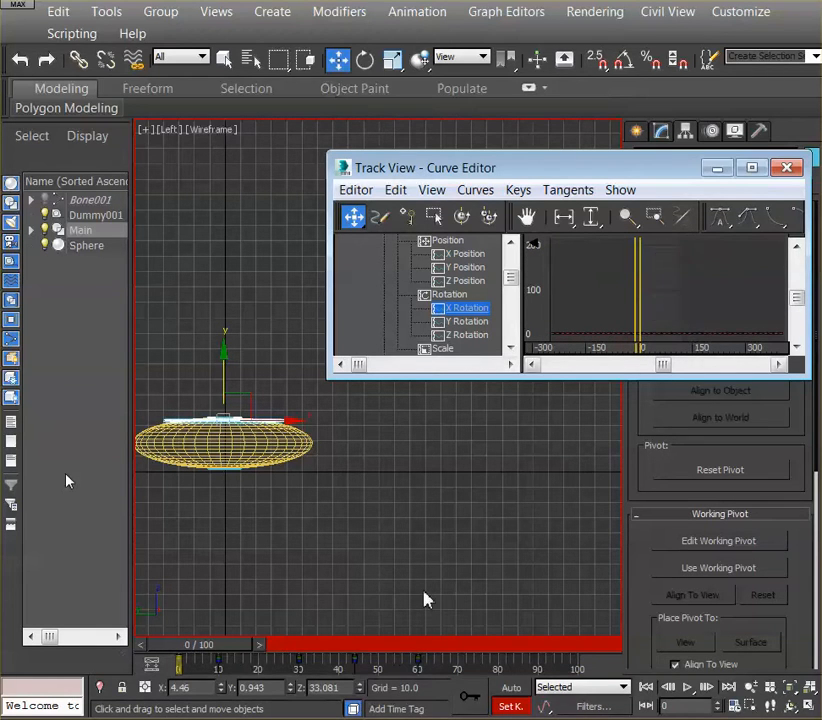
Scrub through the jump to frame 22 and try lowering the Main control to a Z position of about 24.7
drag(220, 647, 437, 645)
key(w)
key(w)
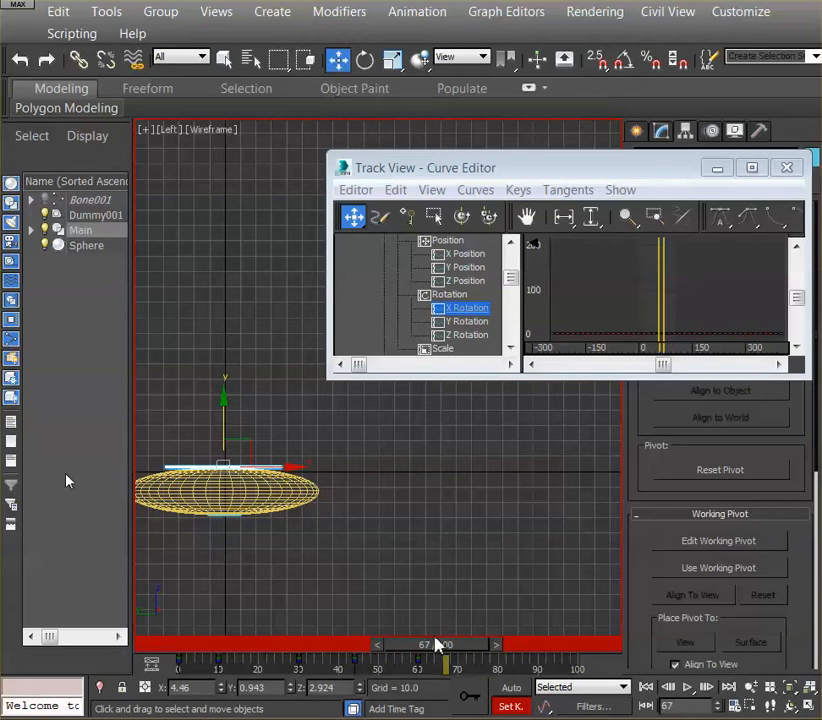
drag(453, 642, 294, 611)
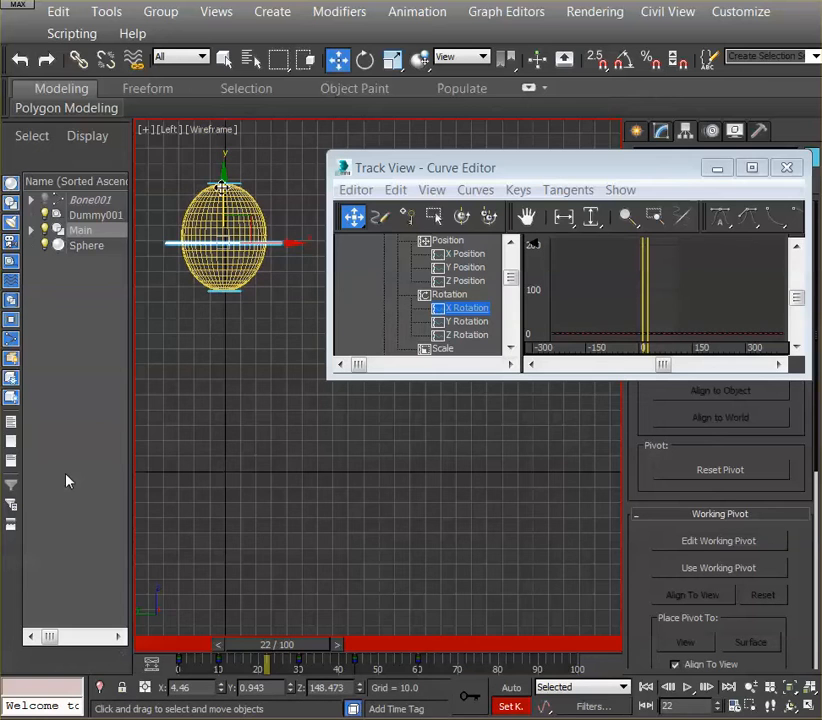
drag(222, 187, 244, 366)
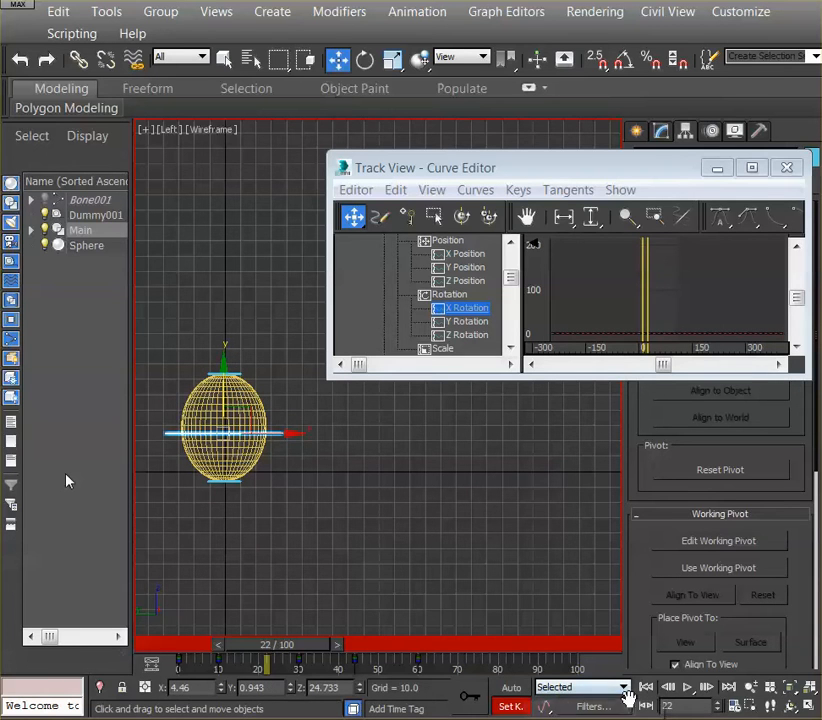
Extend the animation range by setting its end time to frame 300
click(735, 707)
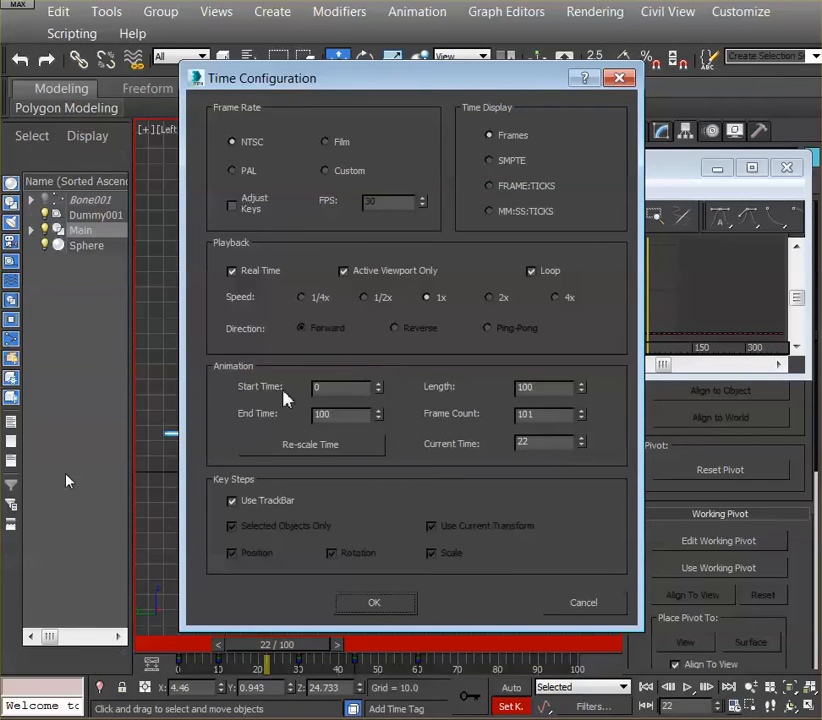
drag(335, 414, 307, 413)
text(30)
click(386, 608)
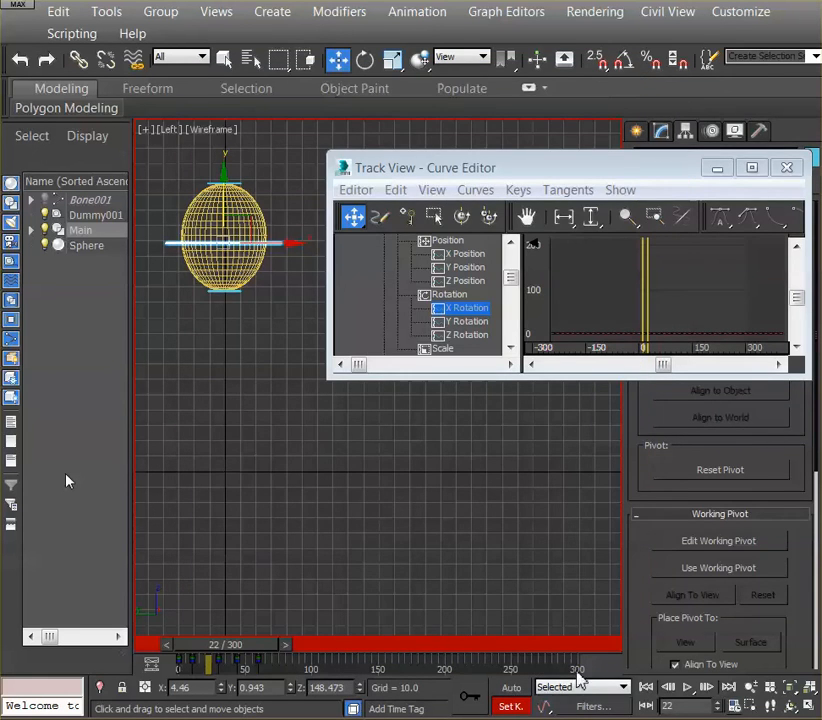